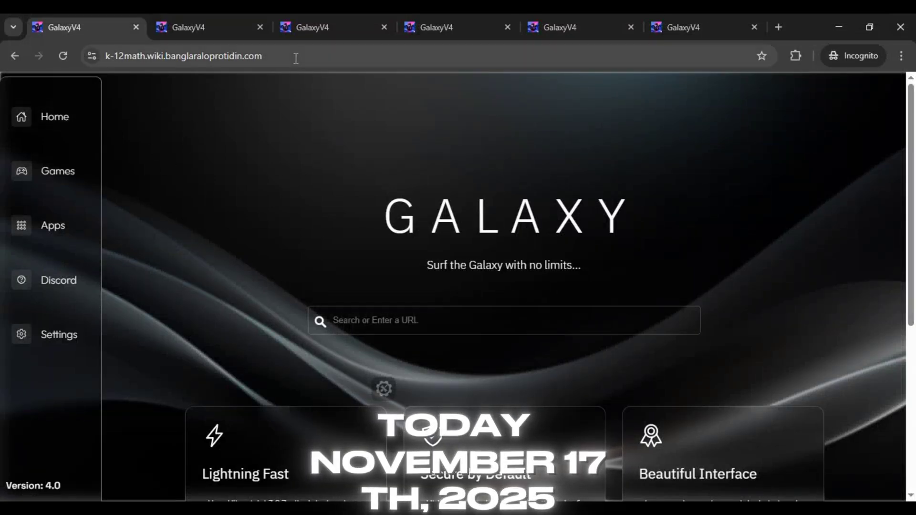
- Select the first tab's site address, then highlight the GALAXY heading text
click(183, 56)
click(178, 107)
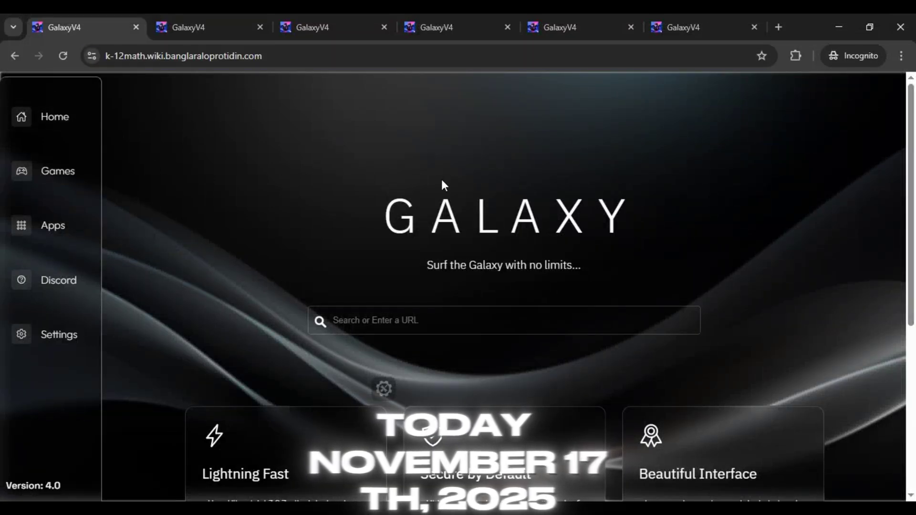
drag(380, 215, 649, 201)
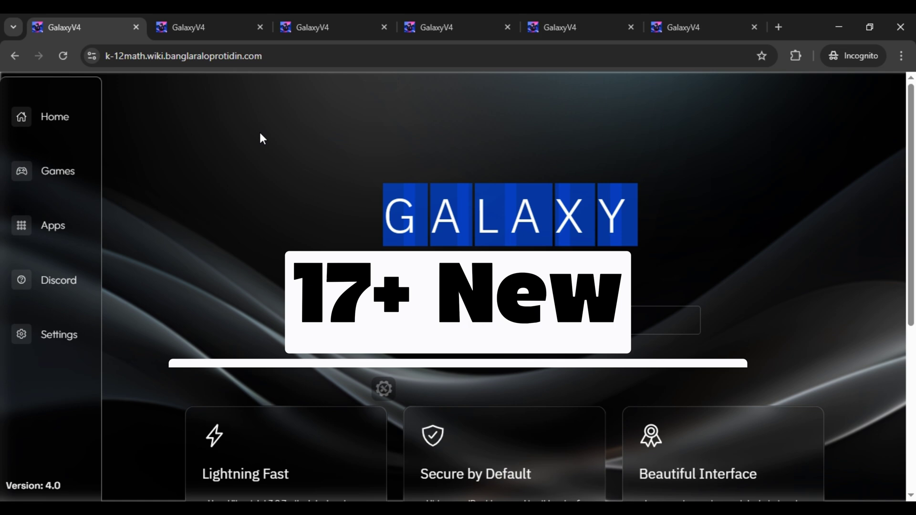
- Select the site addresses in the second and third Galaxy tabs
click(207, 27)
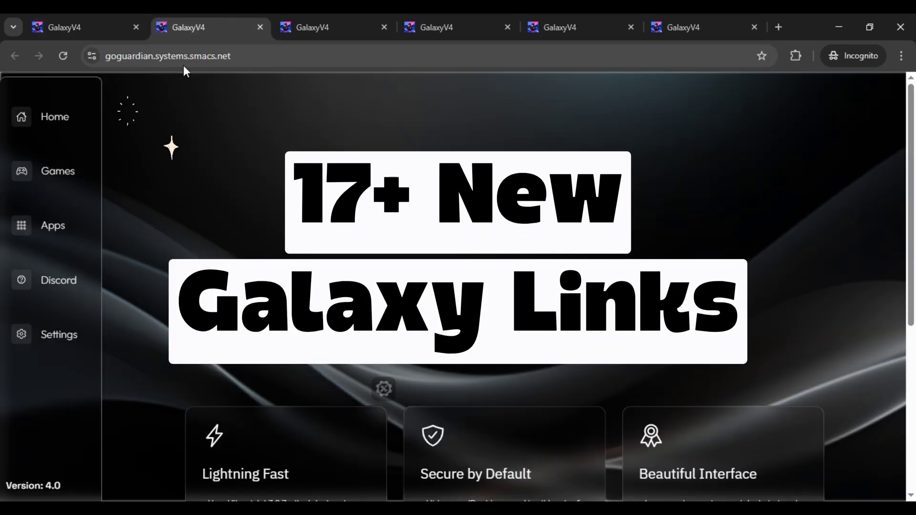
drag(232, 56, 141, 56)
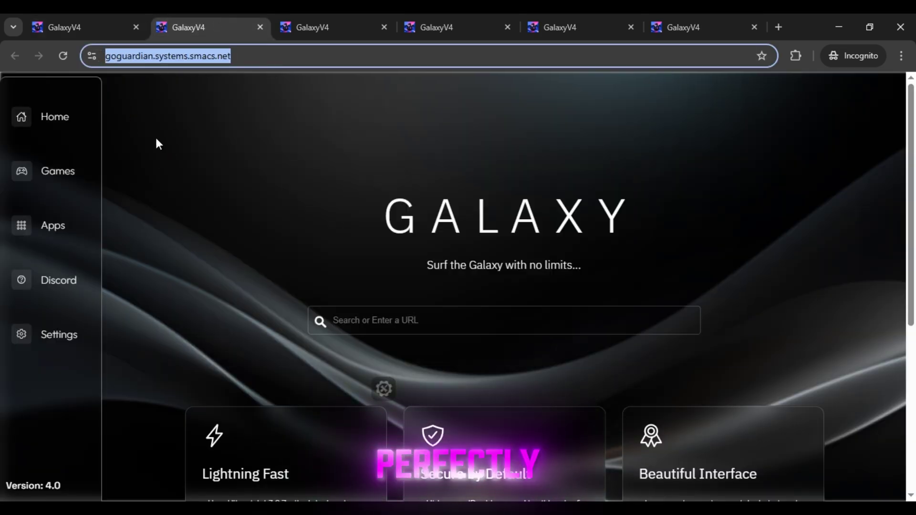
click(321, 28)
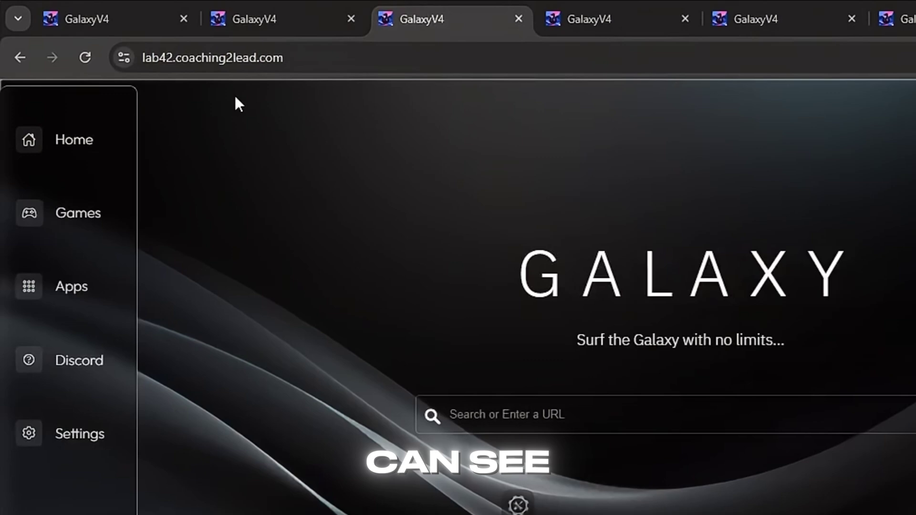
click(303, 58)
click(290, 114)
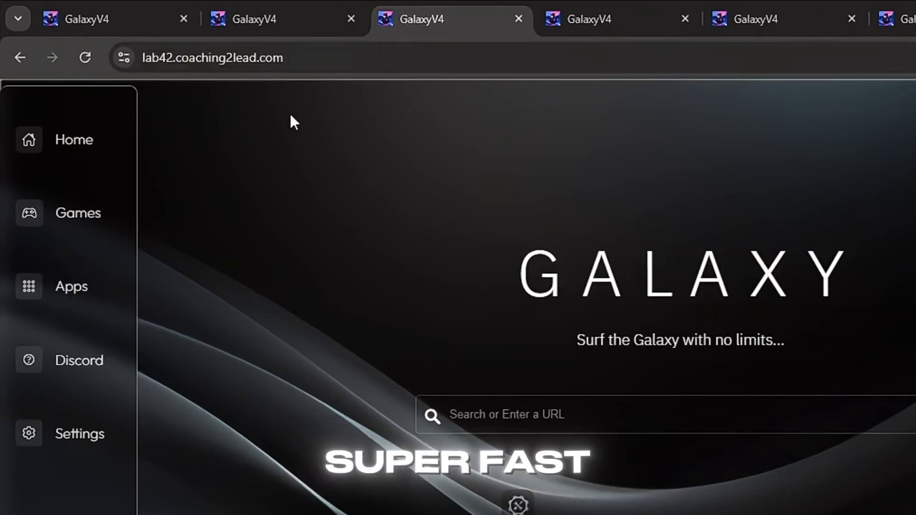
- Visit the fourth, fifth and sixth Galaxy tabs, then return to the first
click(593, 17)
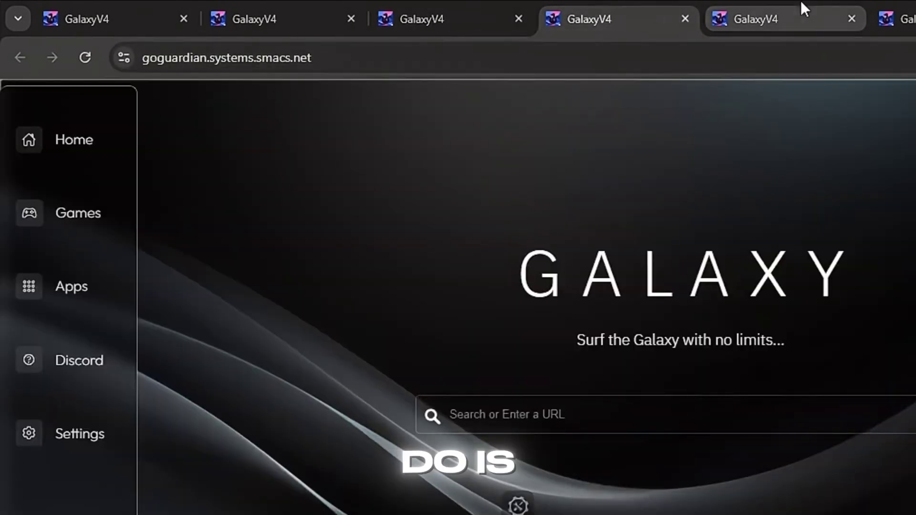
click(754, 18)
key(ctrl+Tab)
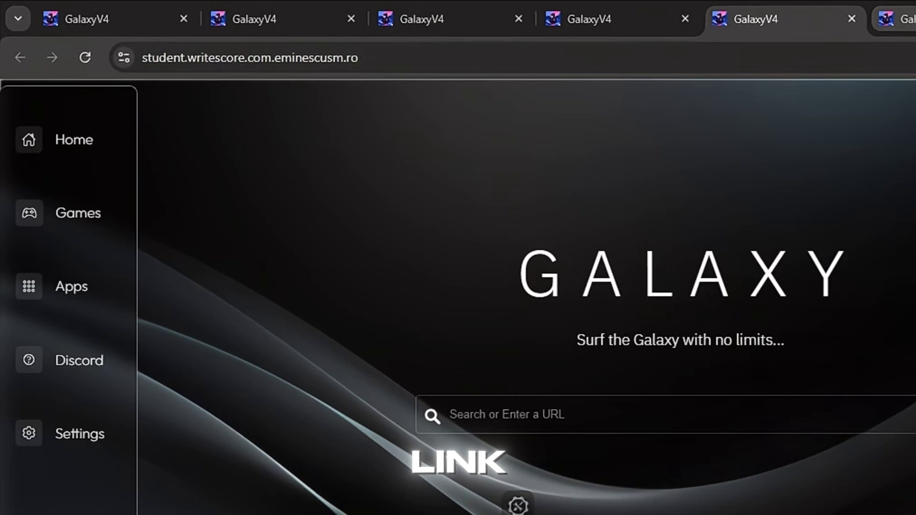
click(108, 15)
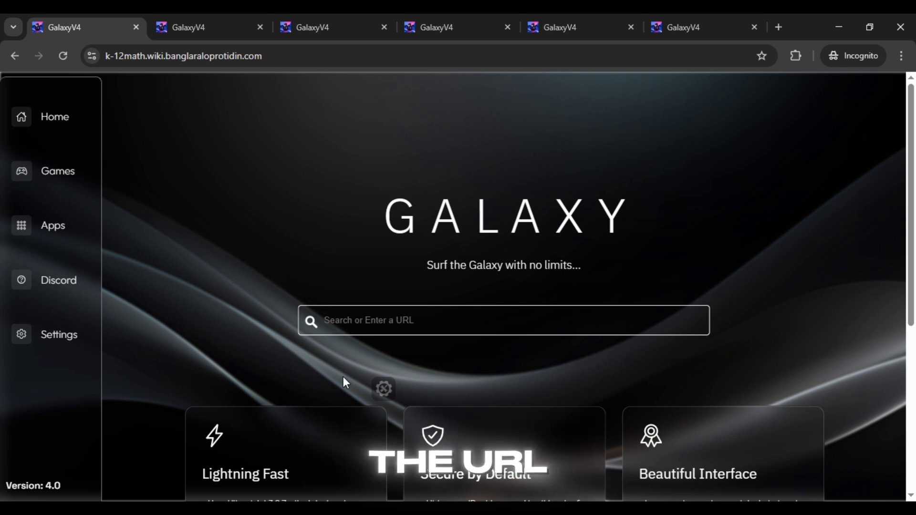
text(di)
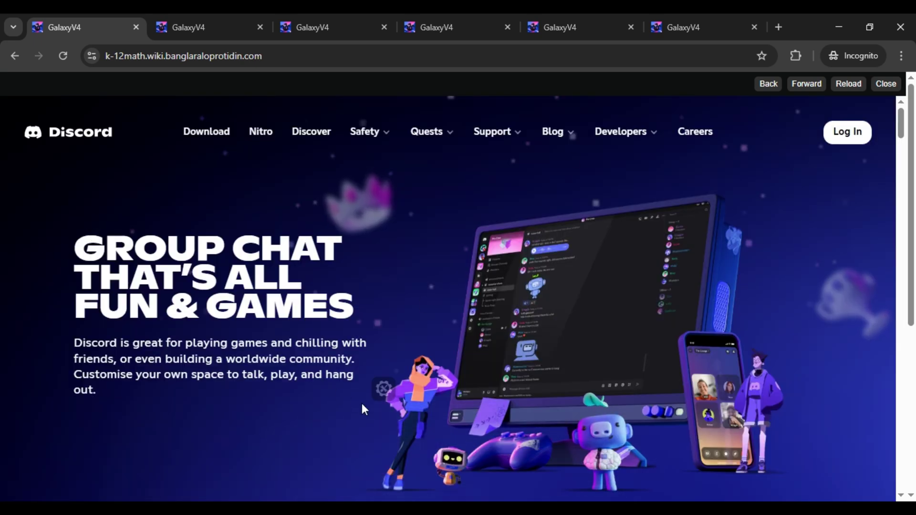
- Highlight Discord's headline, then visit tabs two through six and return to Discord
drag(362, 409, 74, 243)
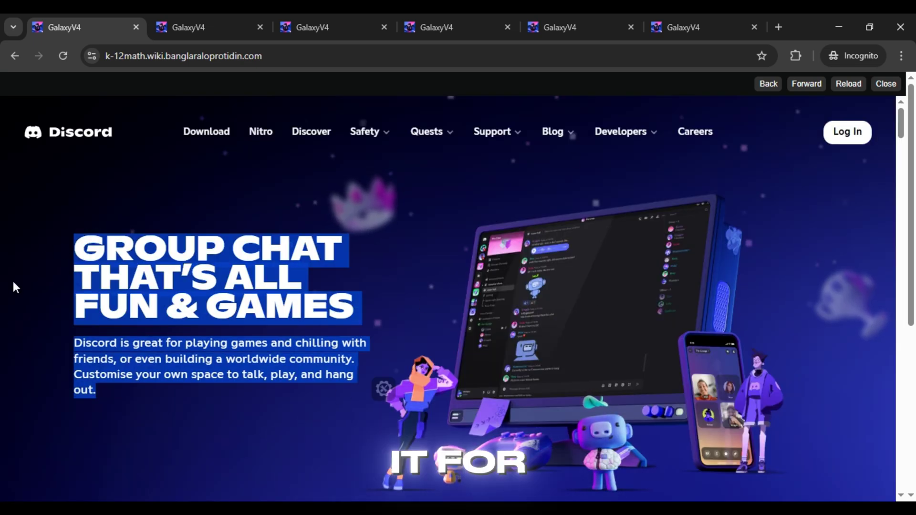
click(123, 175)
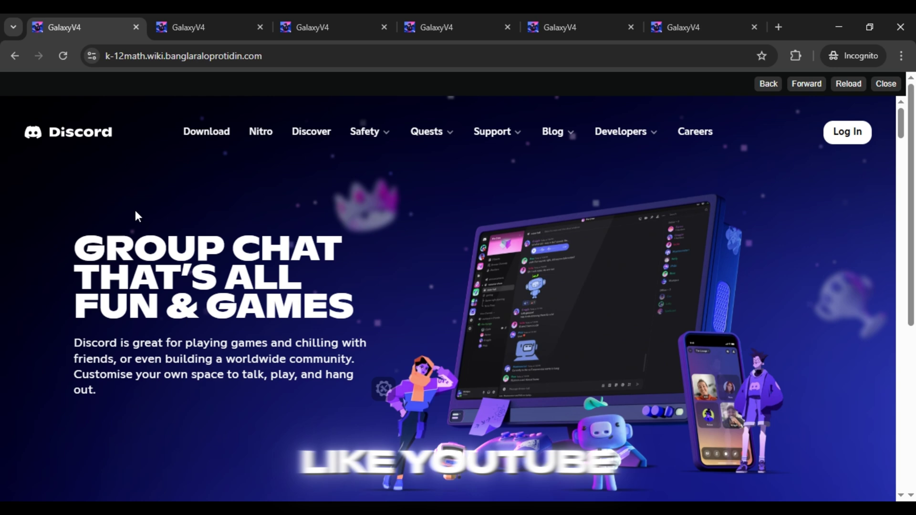
click(201, 27)
click(312, 27)
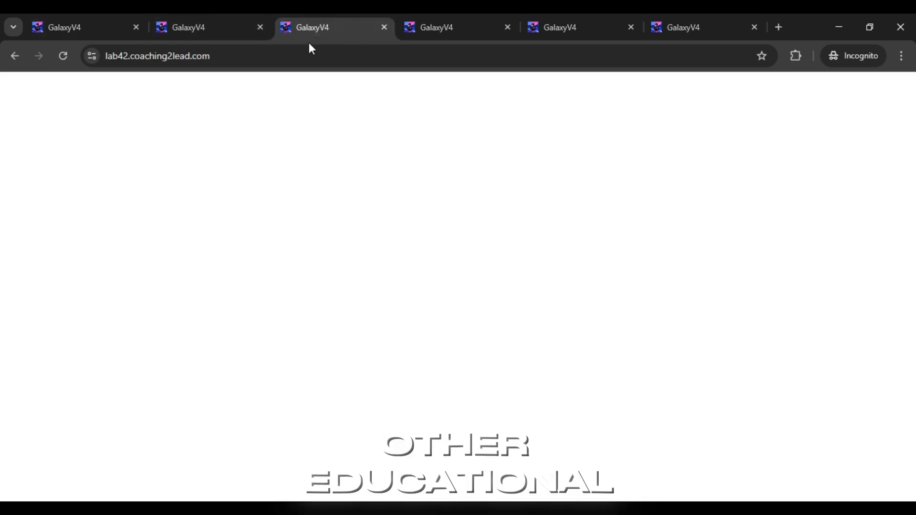
click(437, 28)
click(572, 27)
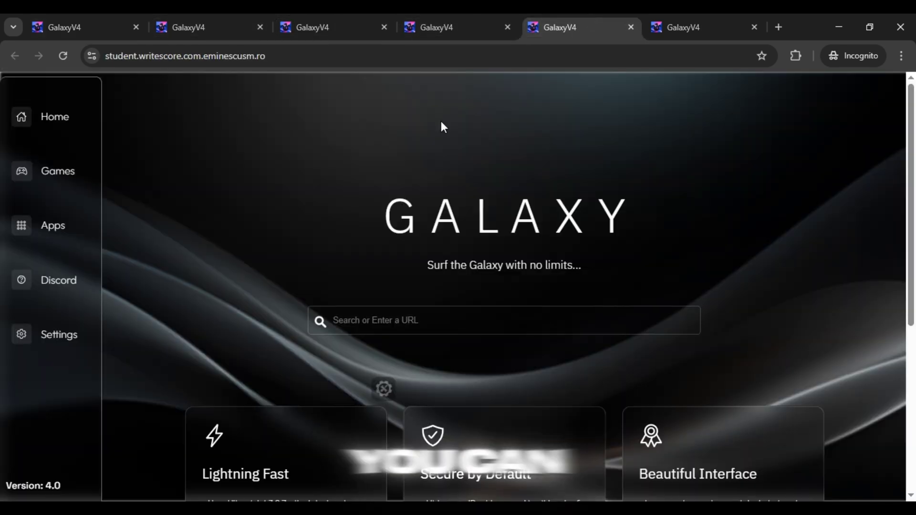
click(687, 28)
click(185, 27)
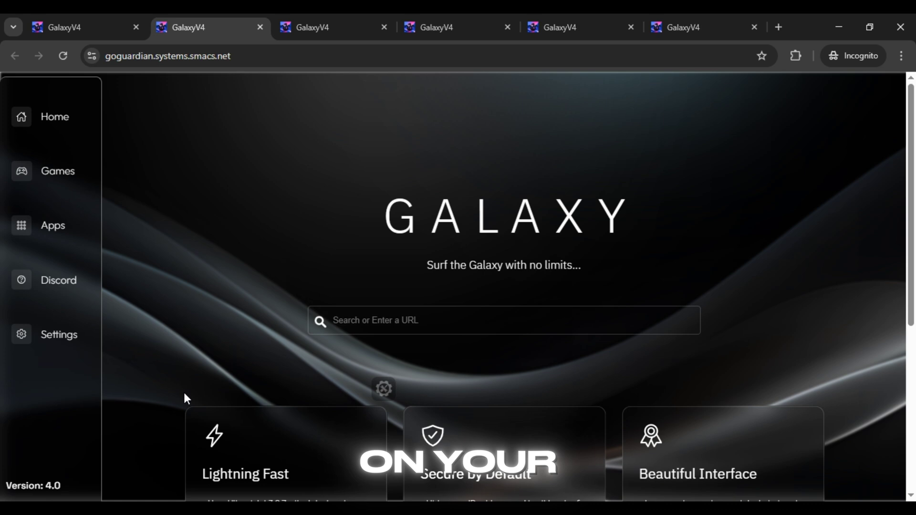
click(93, 27)
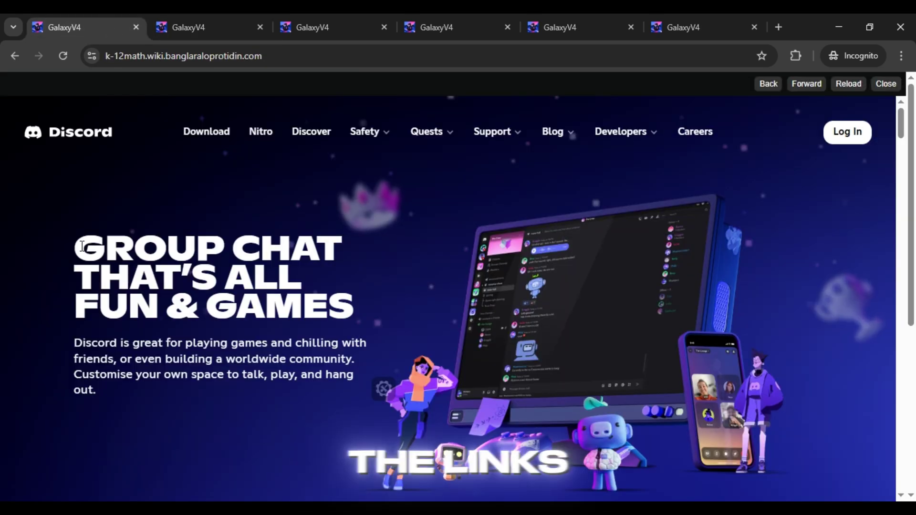
- Highlight and clear Discord's GROUP CHAT headline and intro paragraph
drag(75, 243, 212, 412)
click(204, 440)
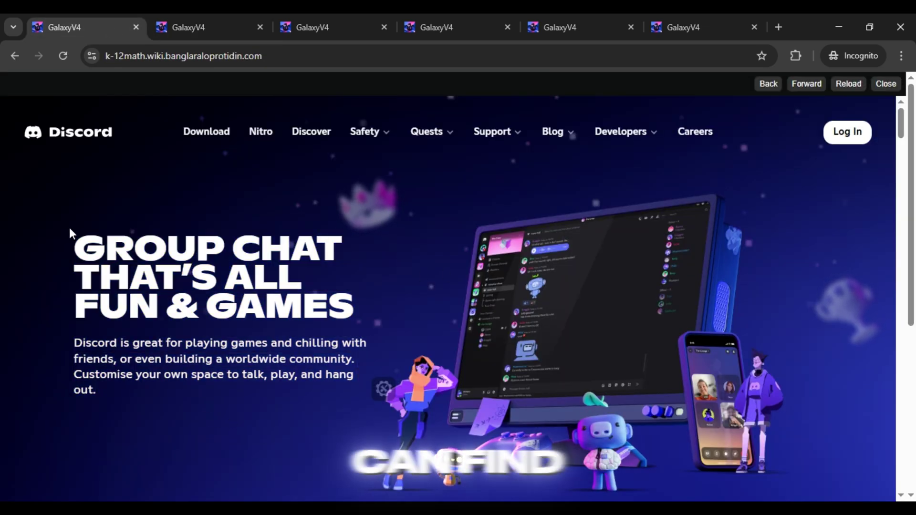
drag(72, 236, 259, 418)
click(259, 435)
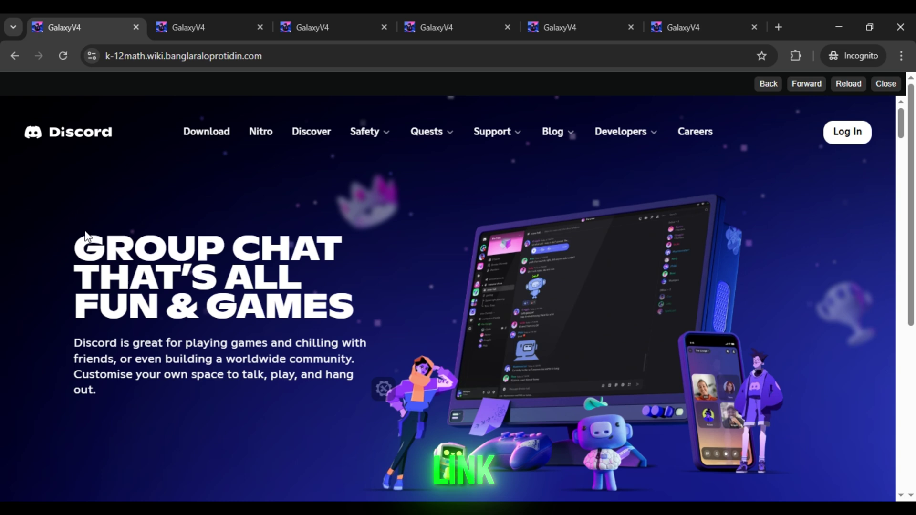
click(201, 27)
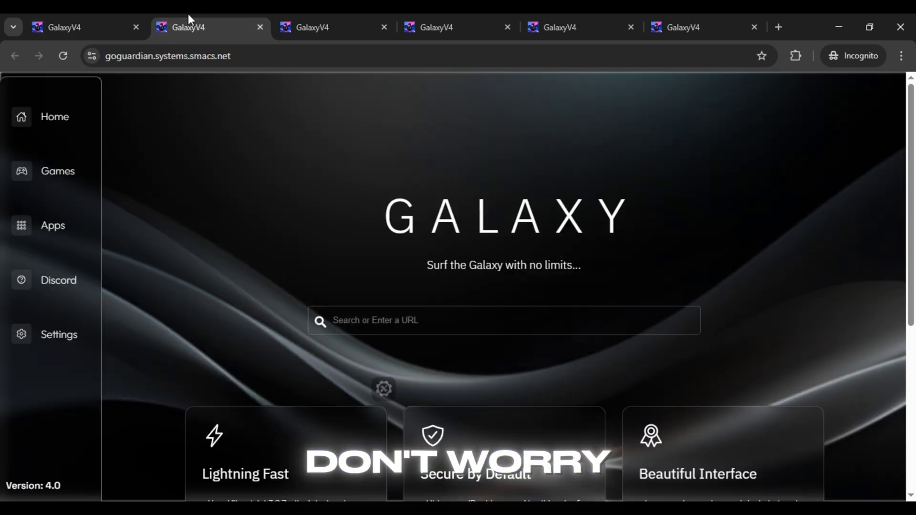
click(53, 228)
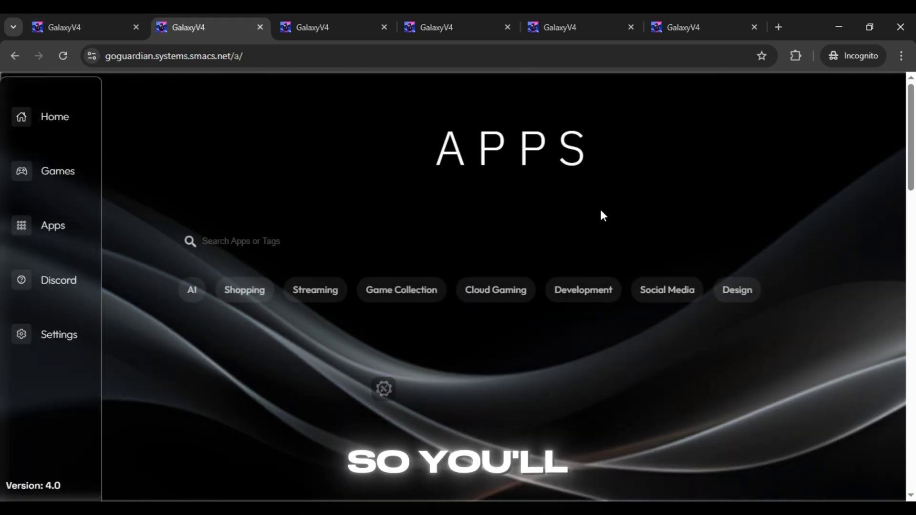
drag(910, 136, 909, 246)
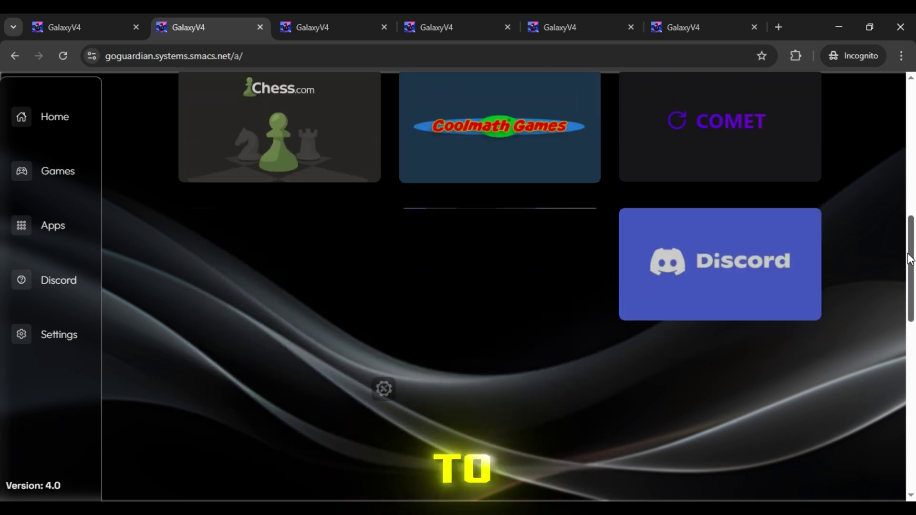
drag(909, 247, 912, 281)
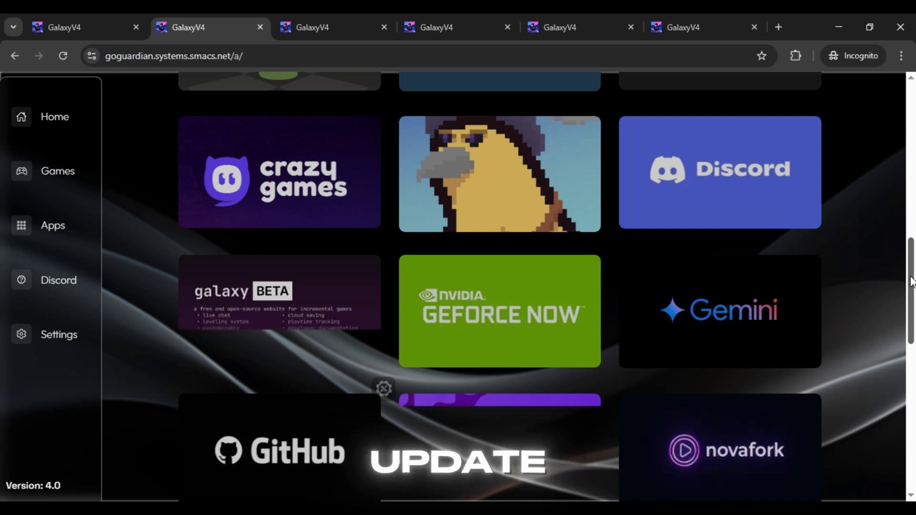
drag(911, 280, 911, 86)
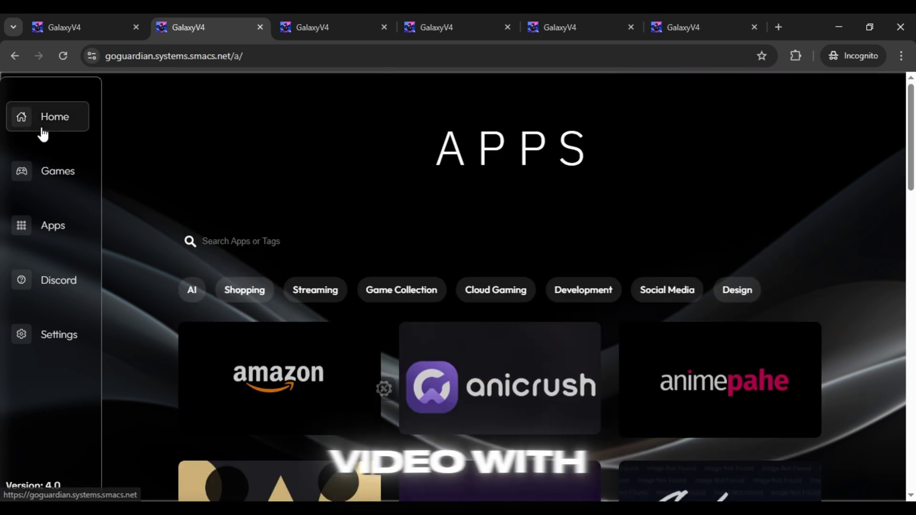
click(43, 125)
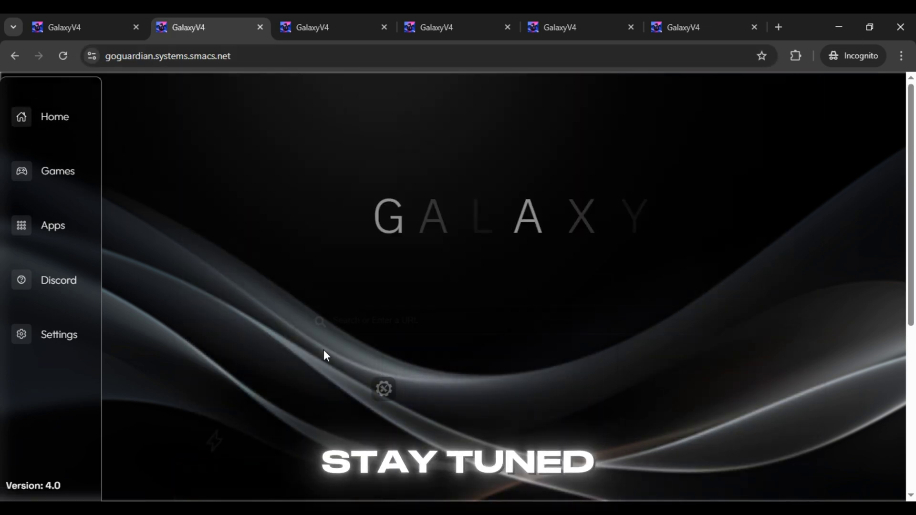